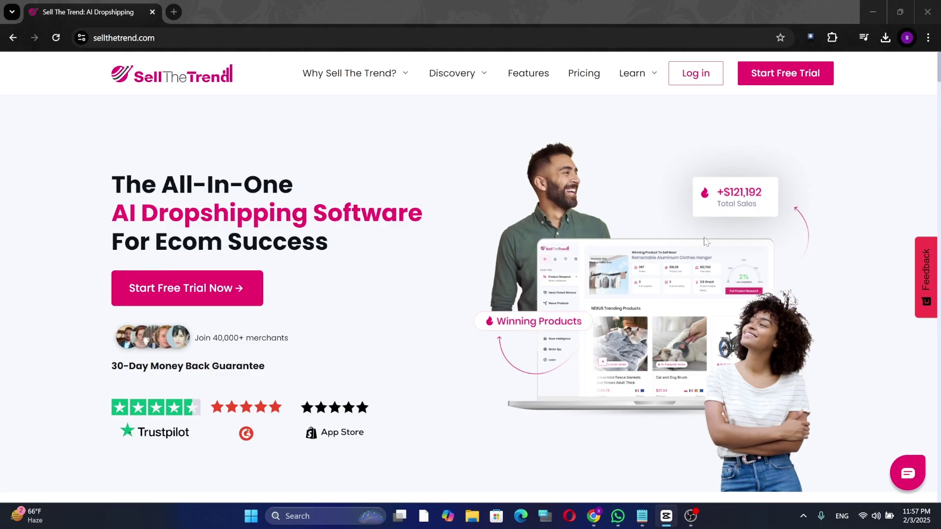
# Browse the Sell The Trend landing page, then go to the 14-Day Free Trial sign-up page.
pyautogui.scroll(-3, 405, 328)
pyautogui.scroll(-3, 405, 328)
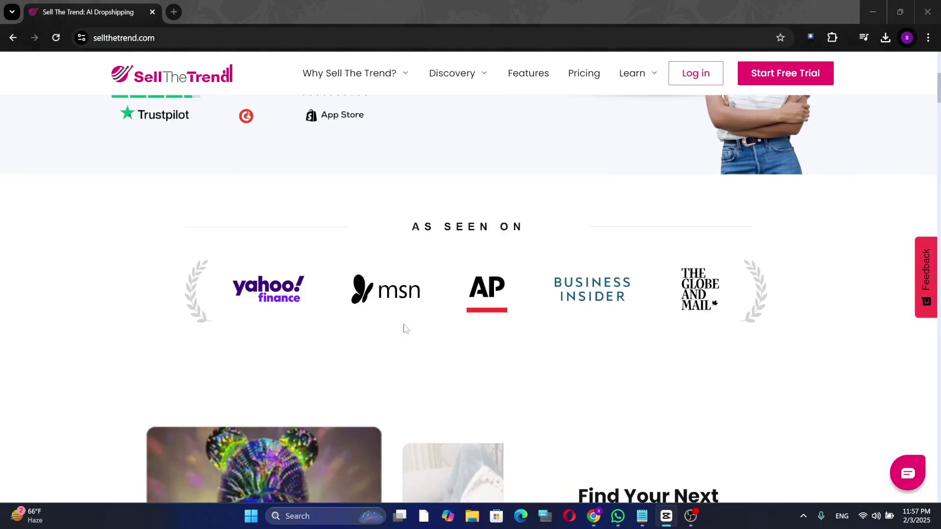
pyautogui.scroll(-3, 405, 326)
pyautogui.scroll(2, 405, 325)
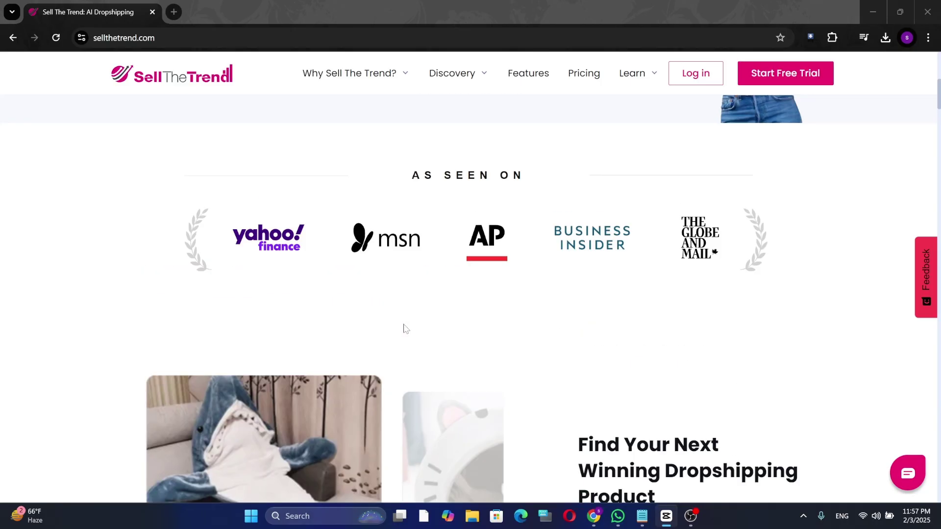
pyautogui.scroll(-2, 404, 326)
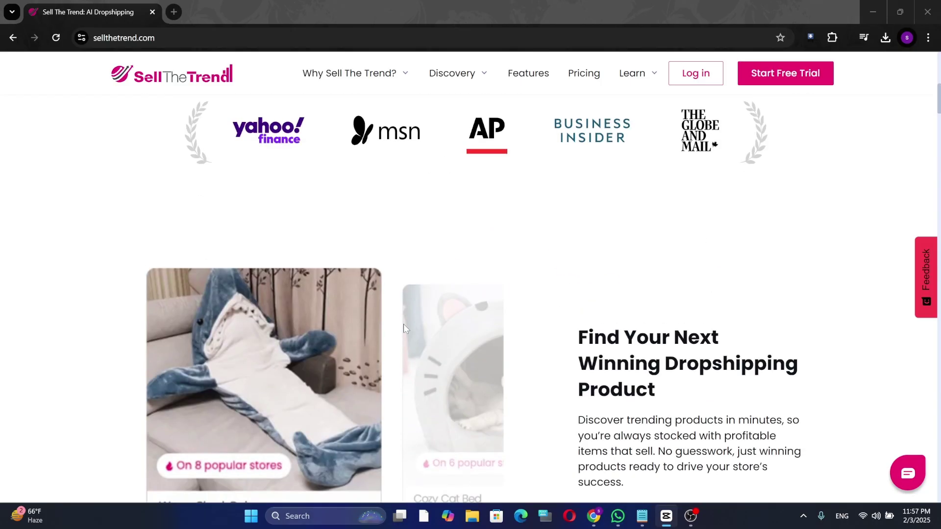
pyautogui.scroll(-3, 404, 325)
pyautogui.scroll(-6, 403, 324)
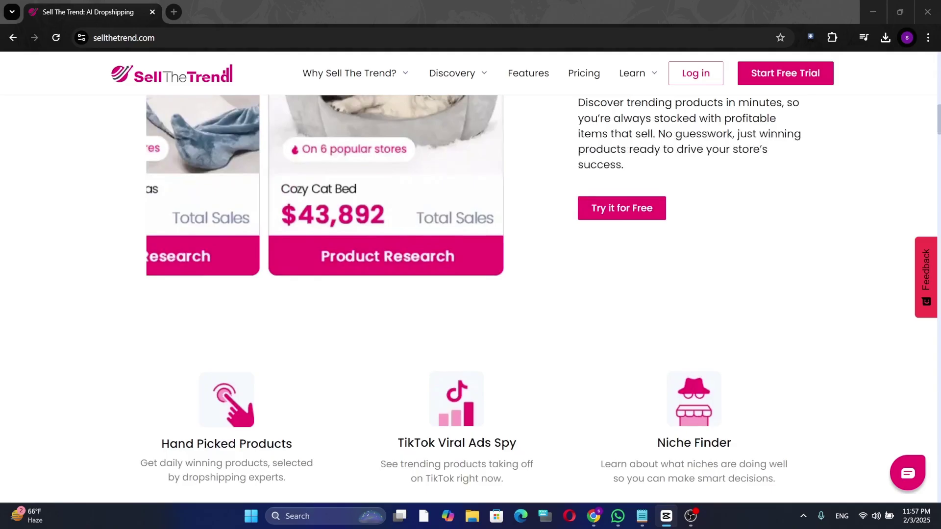
pyautogui.scroll(9, 622, 337)
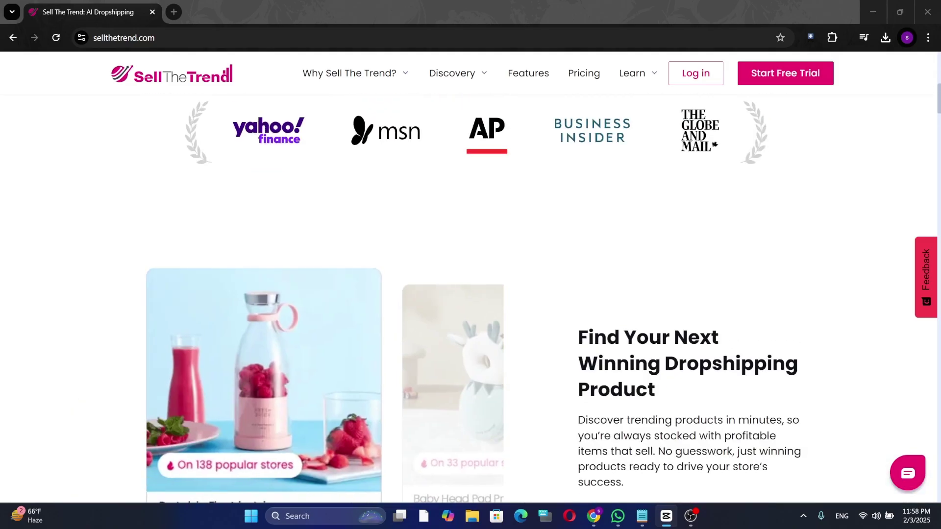
pyautogui.scroll(5, 622, 336)
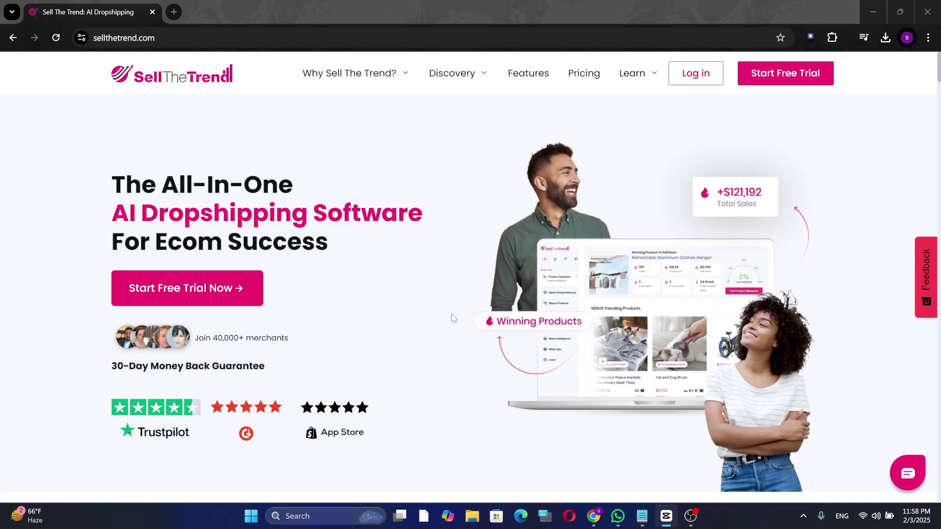
pyautogui.scroll(-5, 455, 316)
pyautogui.scroll(-5, 758, 374)
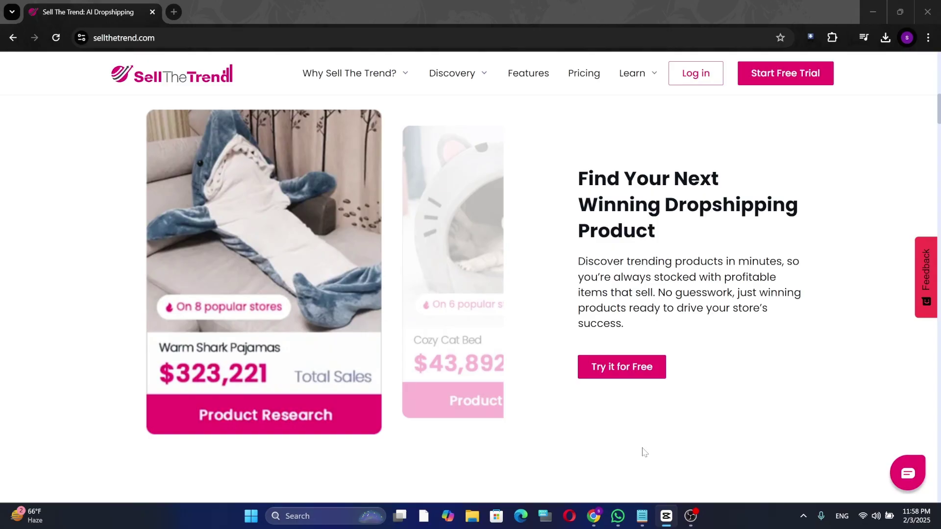
pyautogui.scroll(-5, 644, 451)
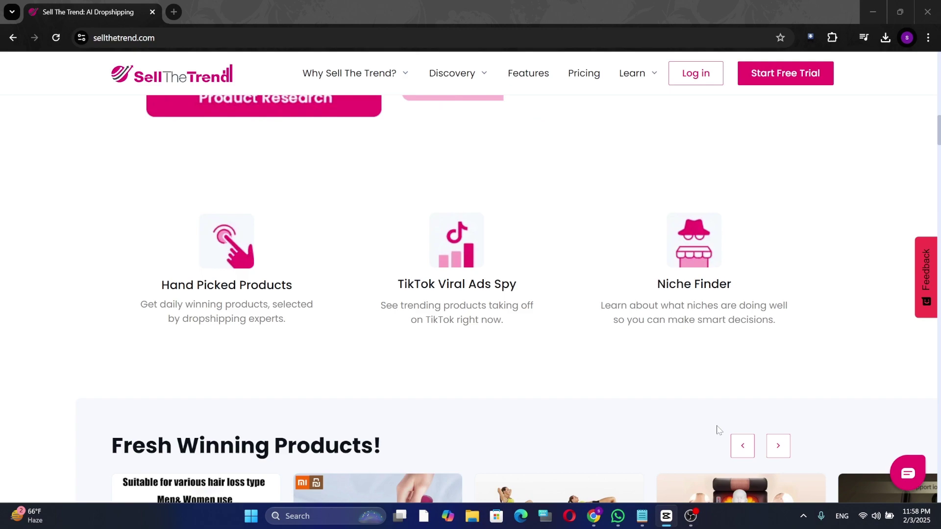
pyautogui.scroll(-3, 593, 431)
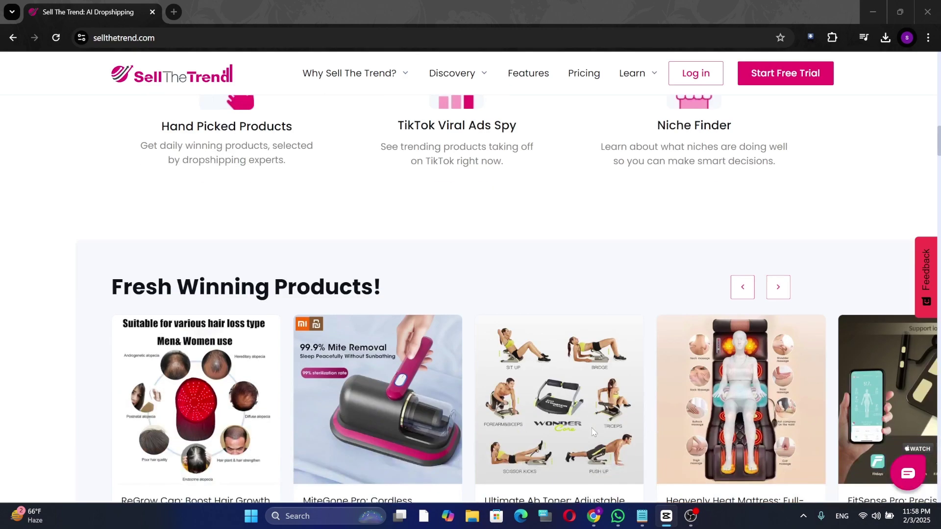
pyautogui.scroll(3, 593, 431)
pyautogui.scroll(-6, 593, 431)
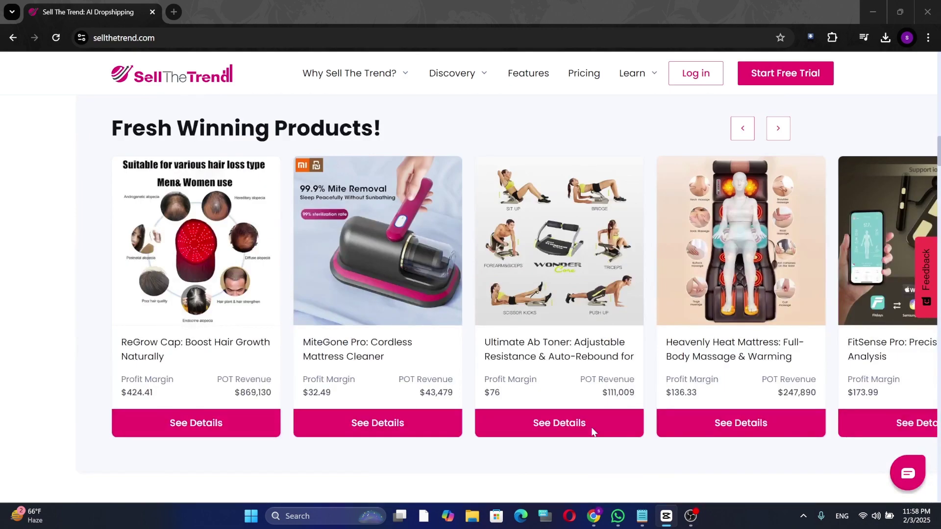
pyautogui.scroll(10, 593, 431)
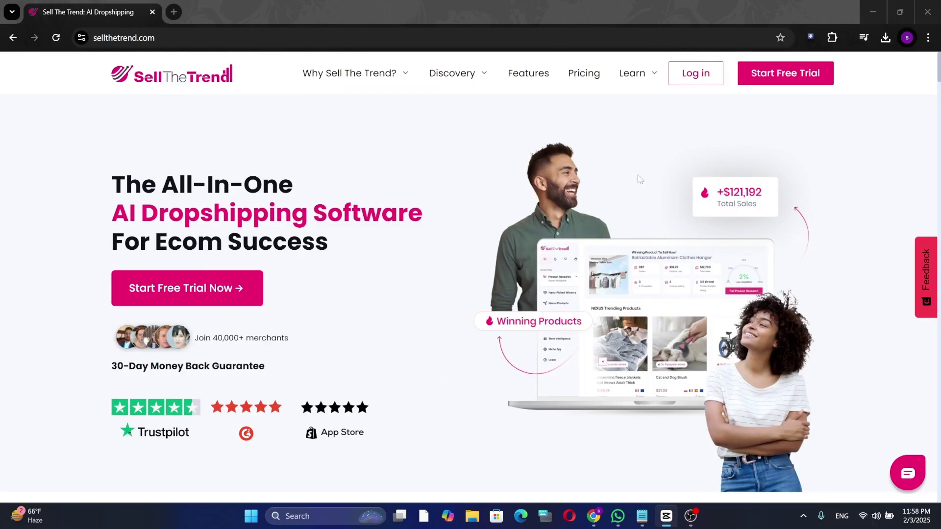
pyautogui.click(811, 73)
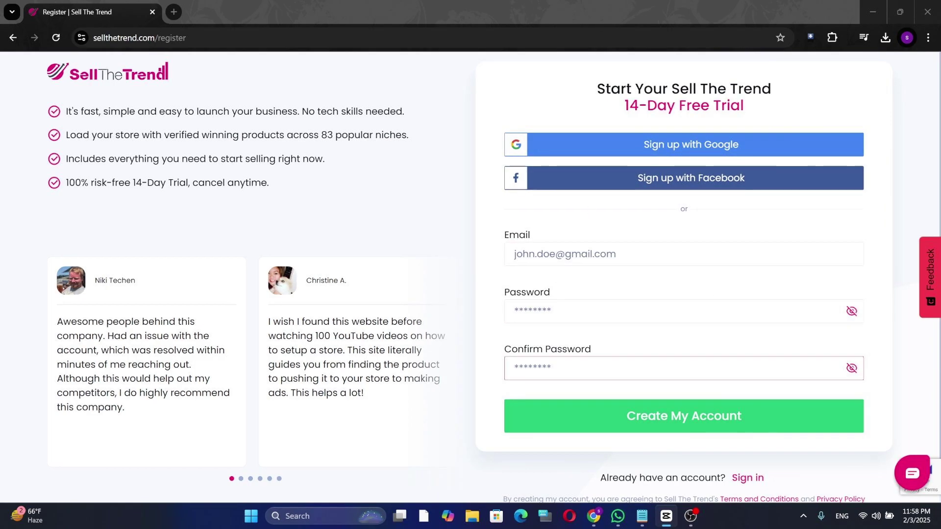
# Start creating the account with Sign up with Google.
pyautogui.click(536, 428)
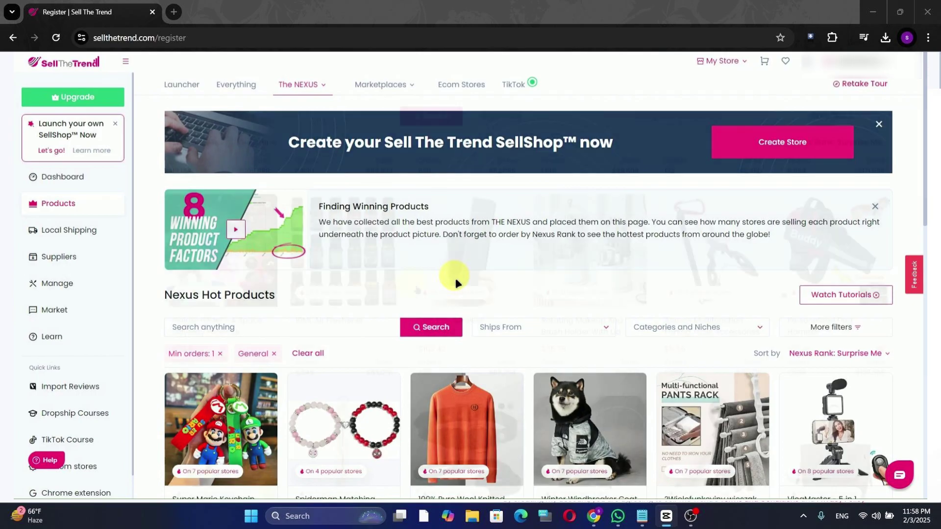
pyautogui.scroll(-8, 451, 274)
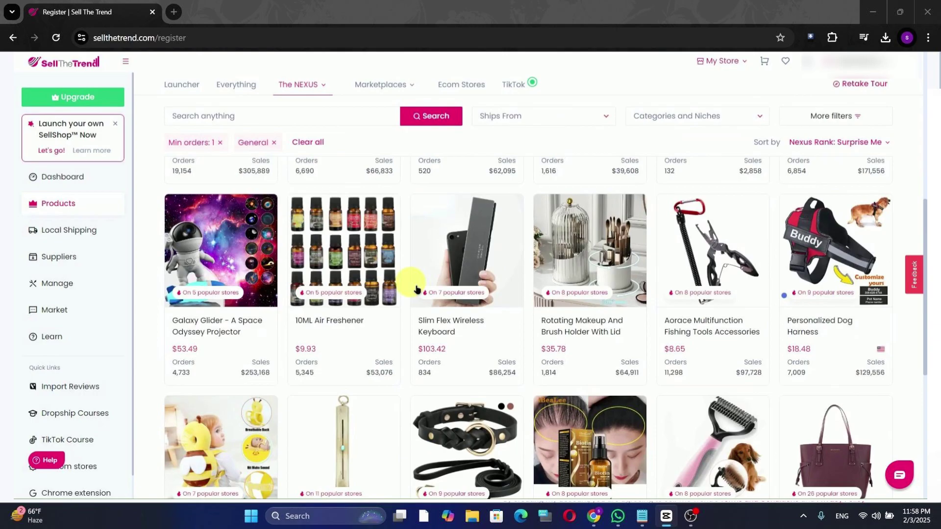
pyautogui.scroll(-5, 416, 289)
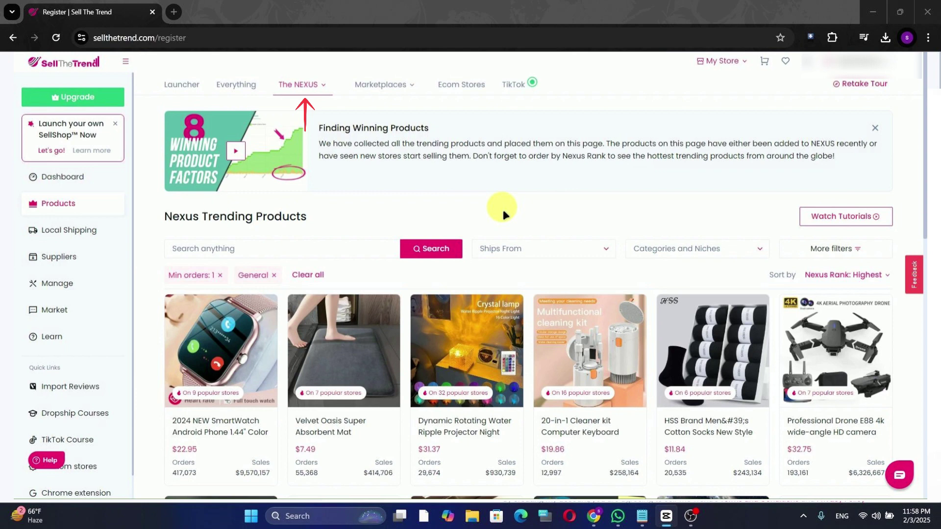
pyautogui.moveTo(314, 86)
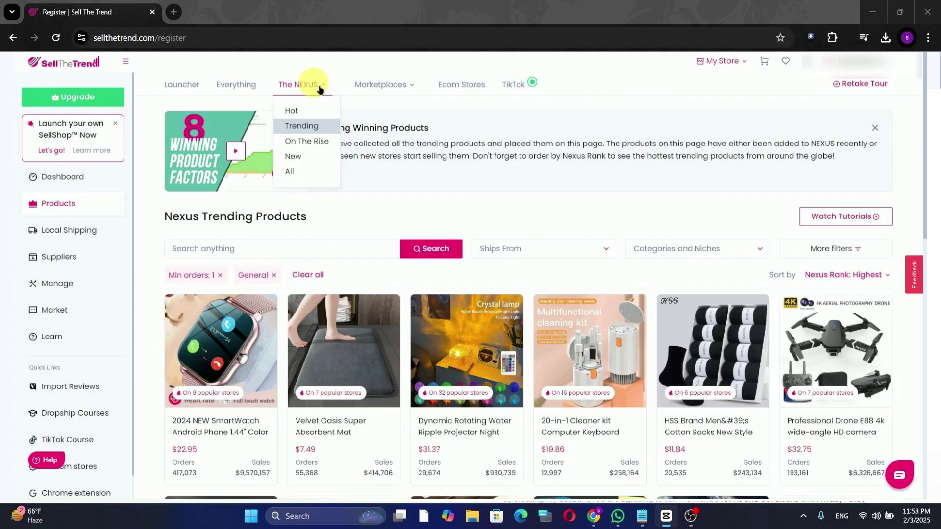
pyautogui.click(410, 88)
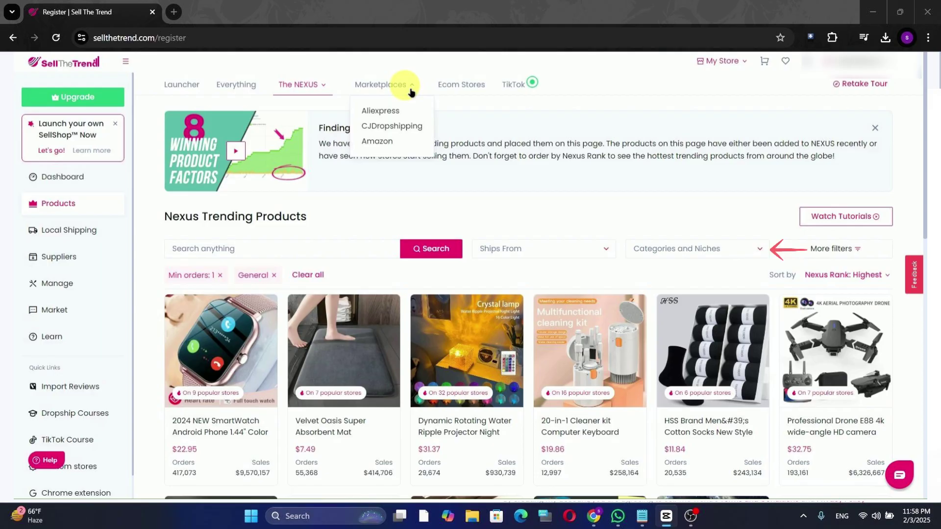
# Narrow the Nexus product list to the Consumer Electronics & Accessories niche.
pyautogui.scroll(-1, 686, 206)
pyautogui.click(691, 202)
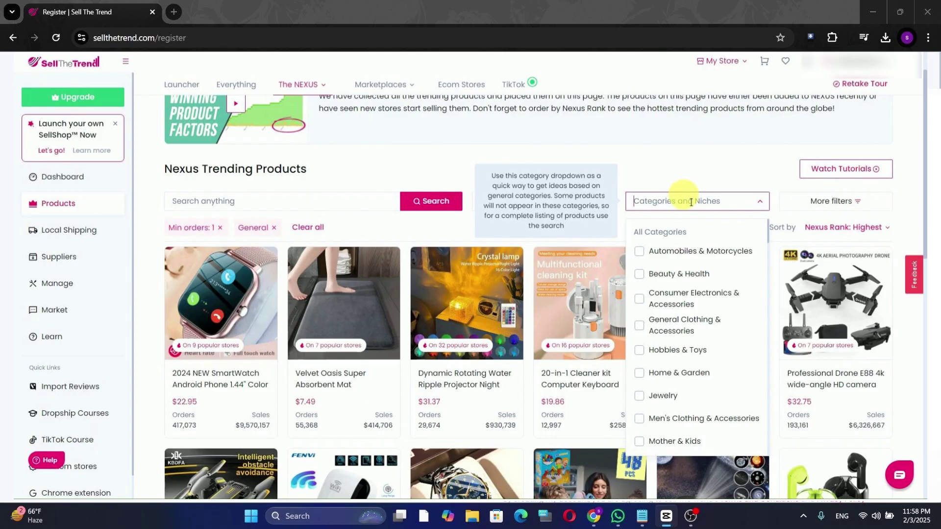
pyautogui.scroll(-5, 705, 279)
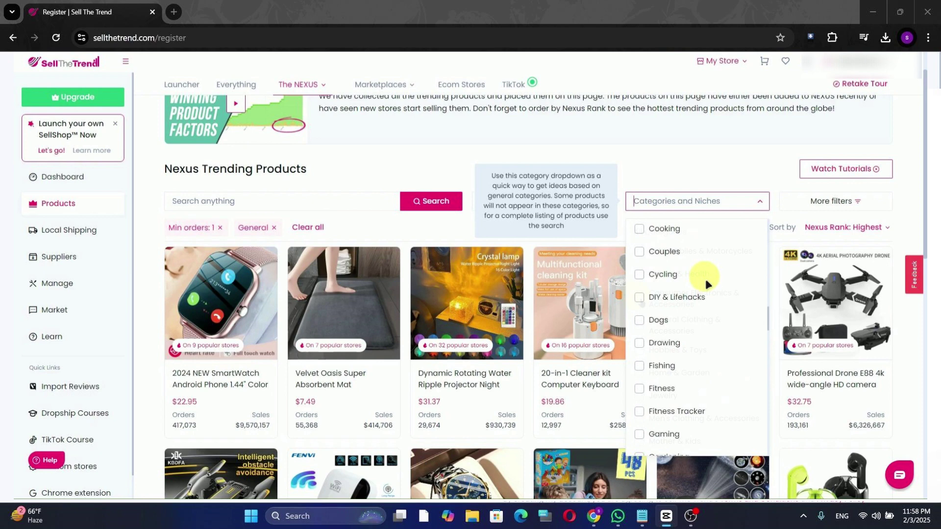
pyautogui.scroll(5, 686, 287)
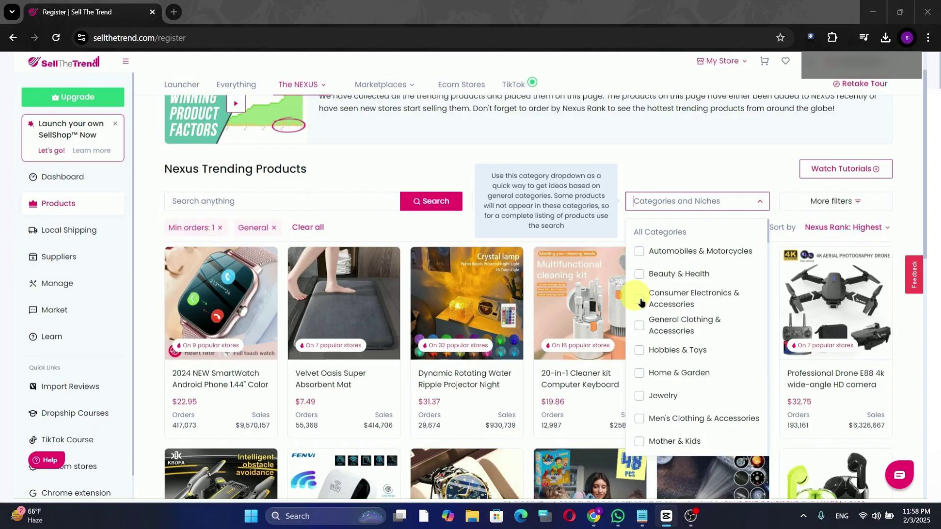
pyautogui.click(639, 300)
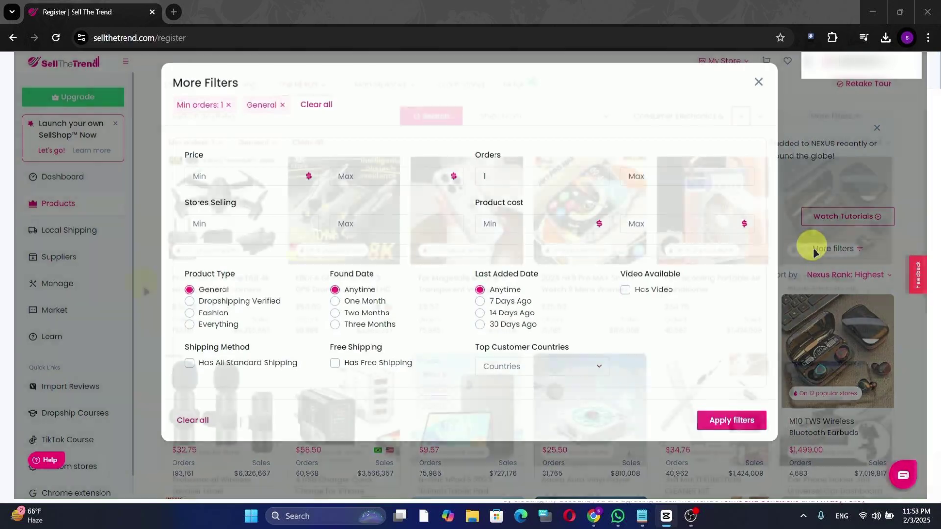
# Dismiss the More Filters dialog, keeping Min orders 1 and General applied.
pyautogui.click(811, 249)
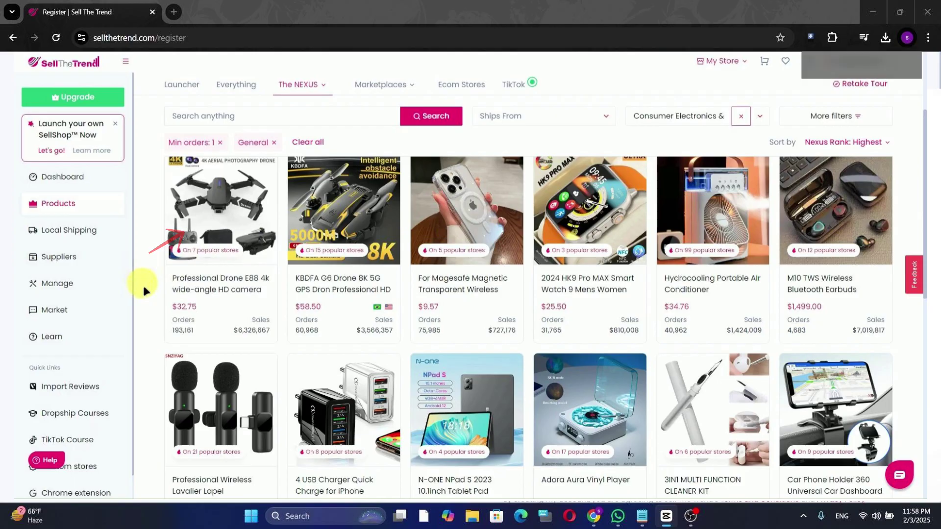
# Open the Professional Drone E88 research view and review its 193,161 orders and $32.75 price.
pyautogui.click(221, 283)
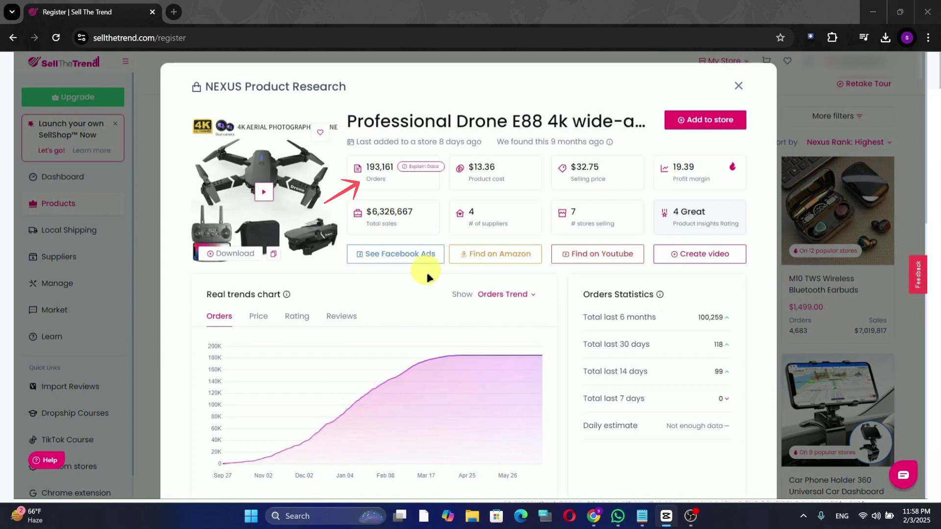
pyautogui.scroll(-1, 426, 274)
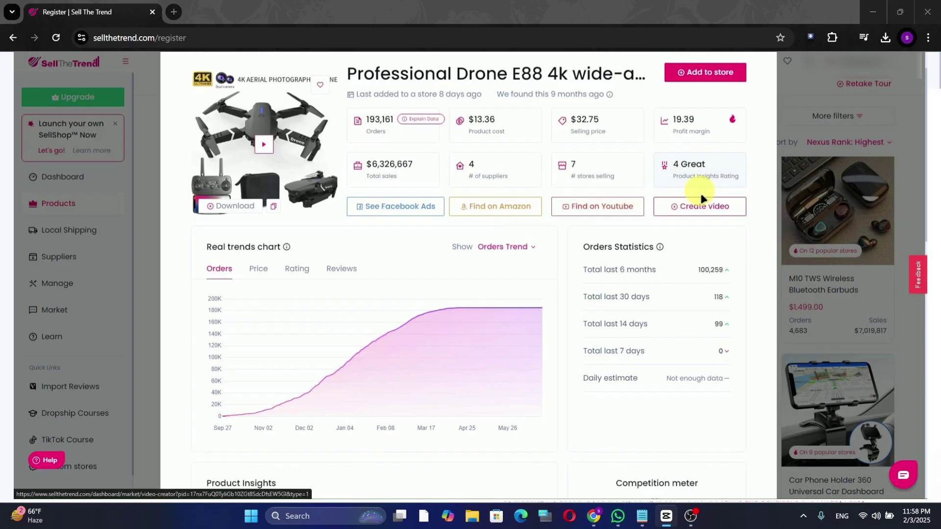
pyautogui.scroll(-8, 703, 198)
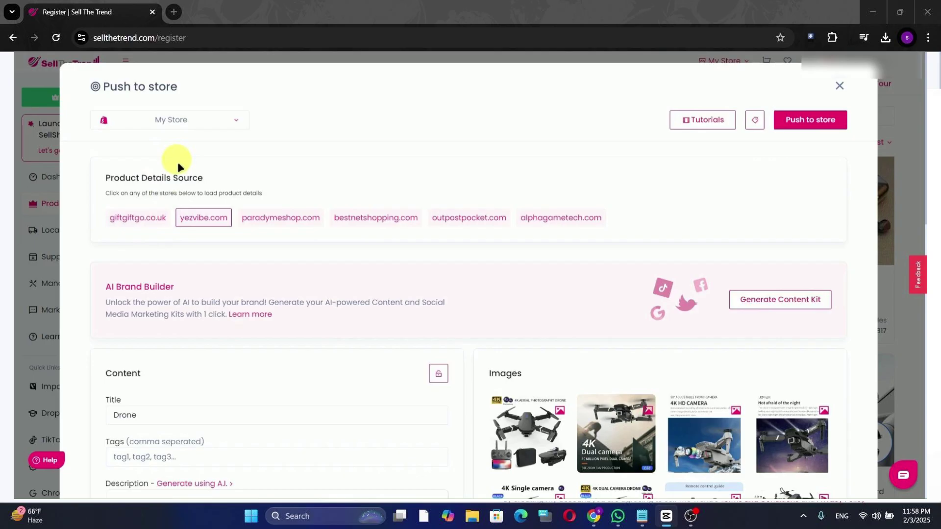
# Load the drone's product details from paradymeshop.com and review its content and images.
pyautogui.click(281, 217)
pyautogui.scroll(-2, 545, 288)
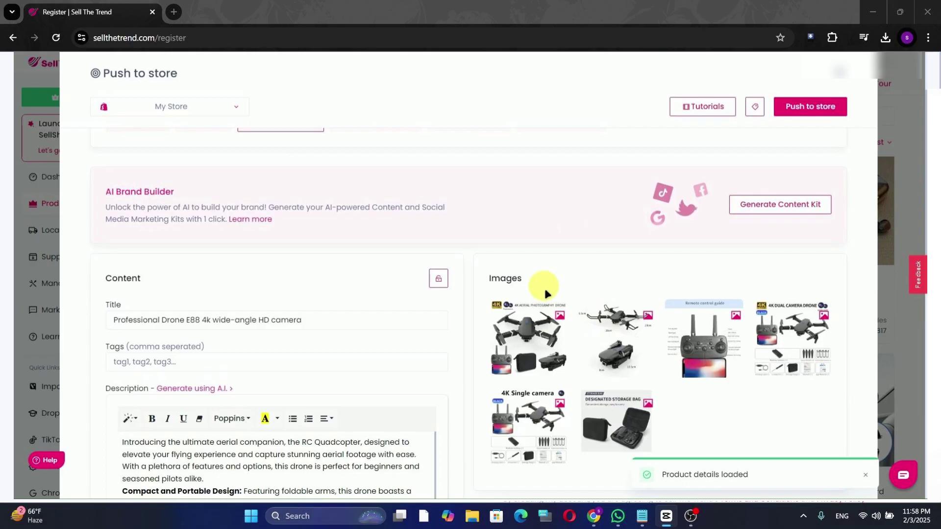
pyautogui.scroll(3, 243, 240)
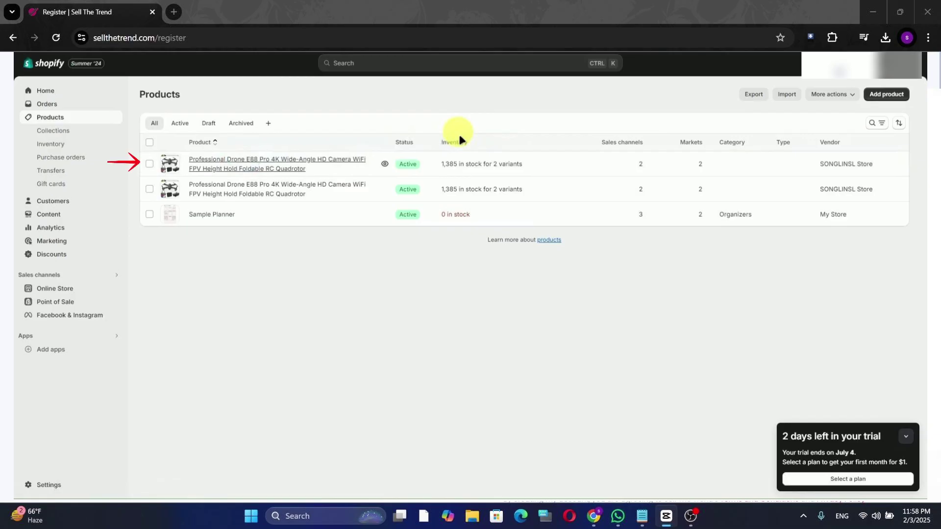
# Open the first Professional Drone E88 Pro listing in Shopify Products.
pyautogui.click(458, 165)
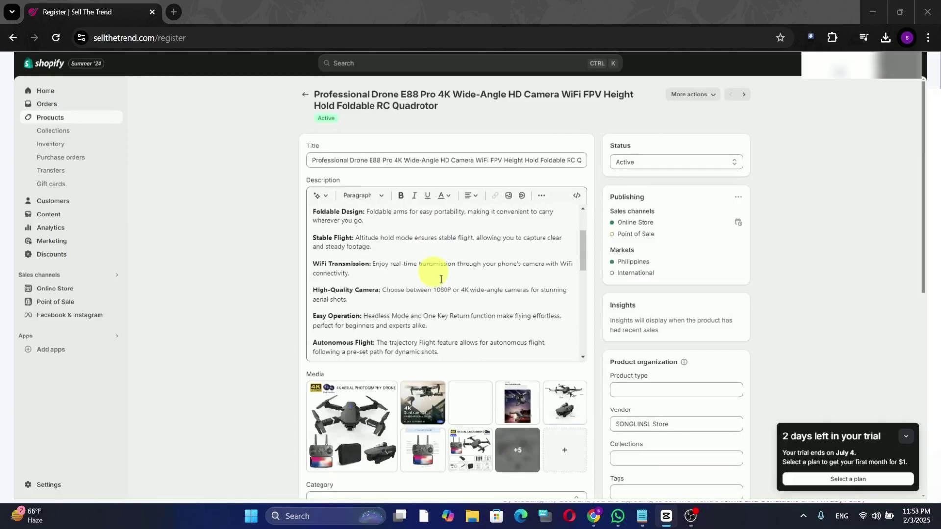